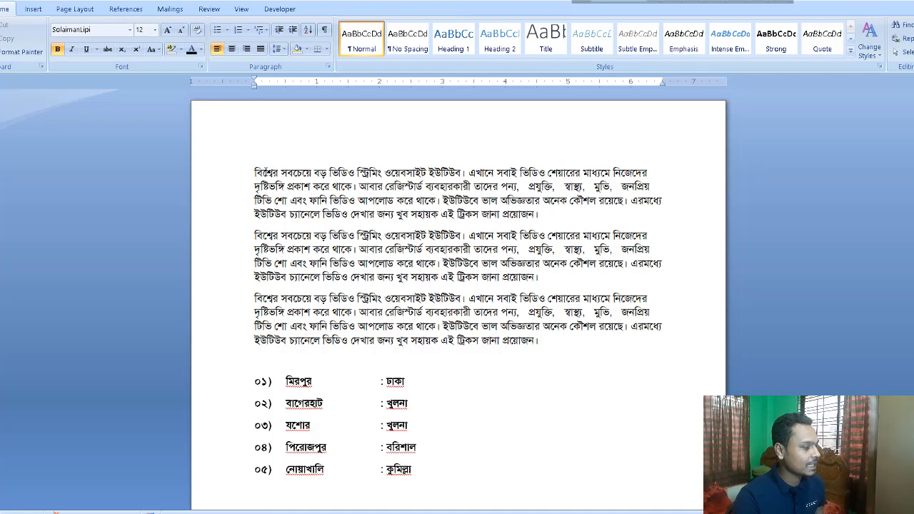
# Step: Select the entire first paragraph from its end back to its beginning, and clear the selection
pyautogui.moveTo(558, 216); pyautogui.dragTo(246, 169)
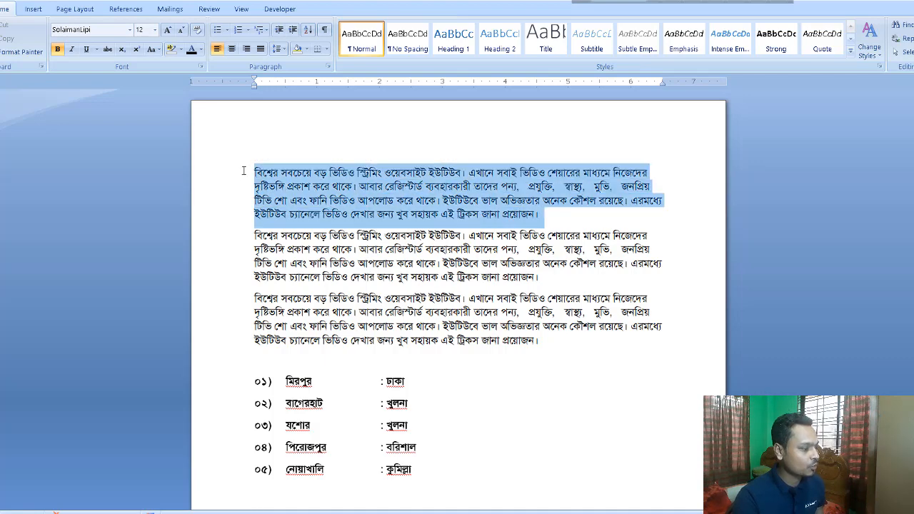
pyautogui.click(509, 202)
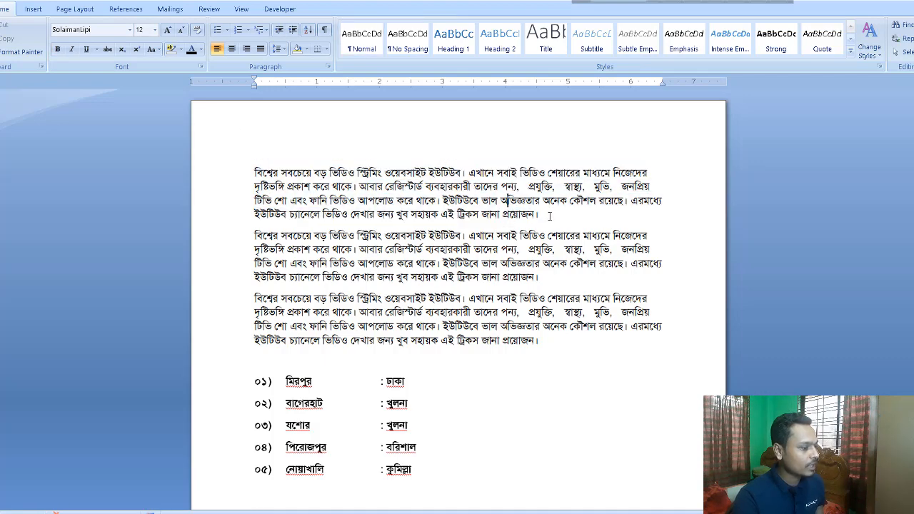
pyautogui.moveTo(548, 216); pyautogui.dragTo(252, 172)
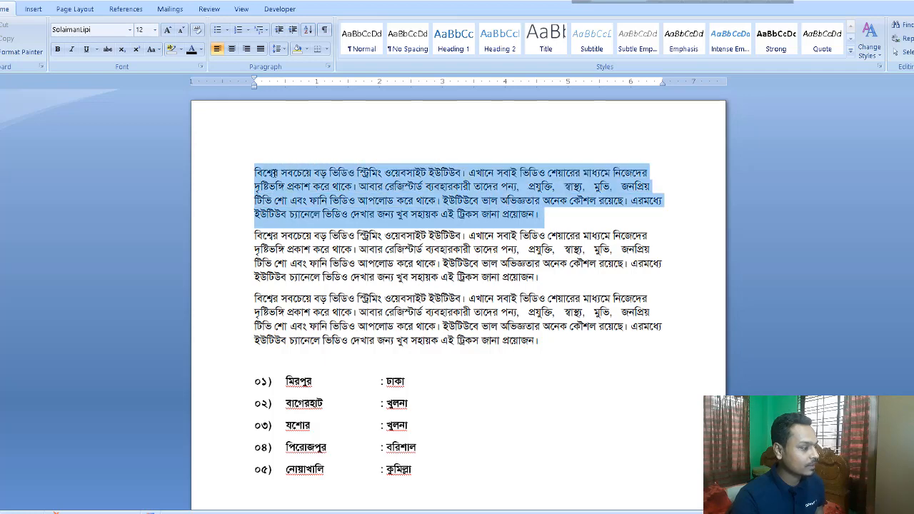
pyautogui.click(341, 187)
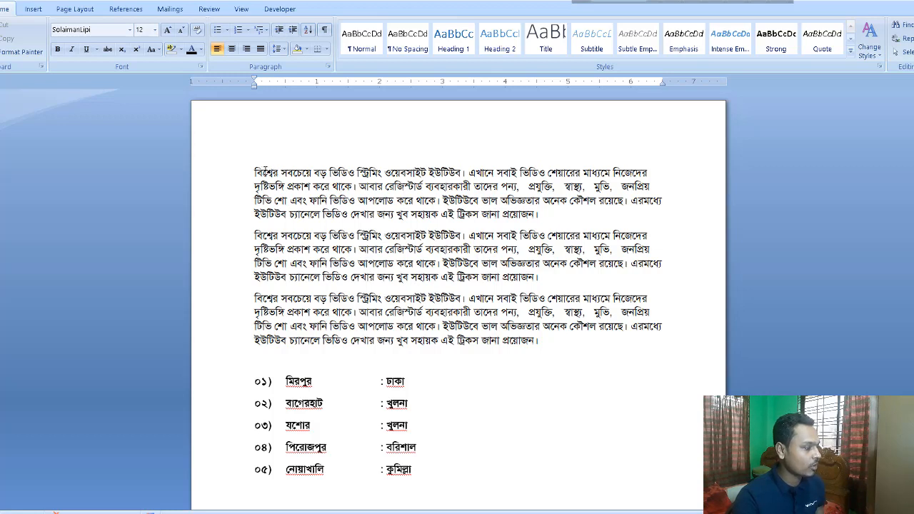
# Step: Select the first word of the first paragraph, and the whole paragraph around it
pyautogui.doubleClick(266, 172)
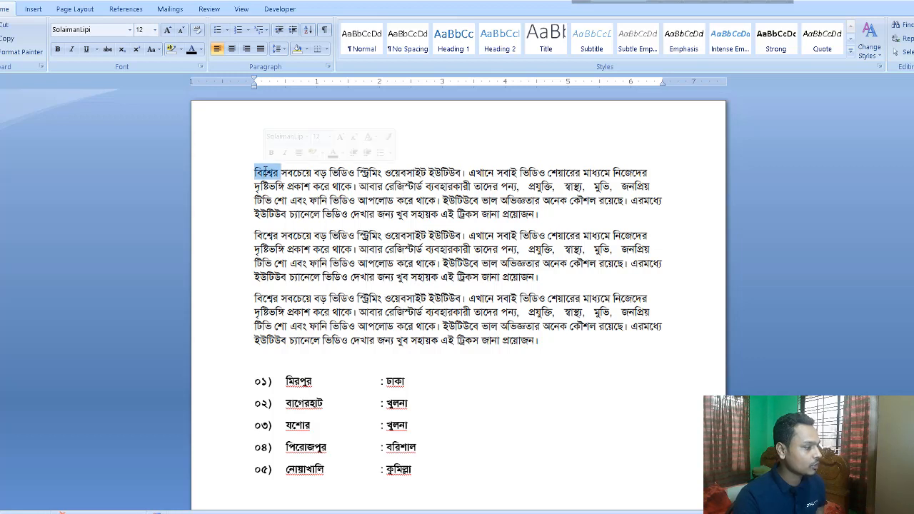
pyautogui.click(270, 175)
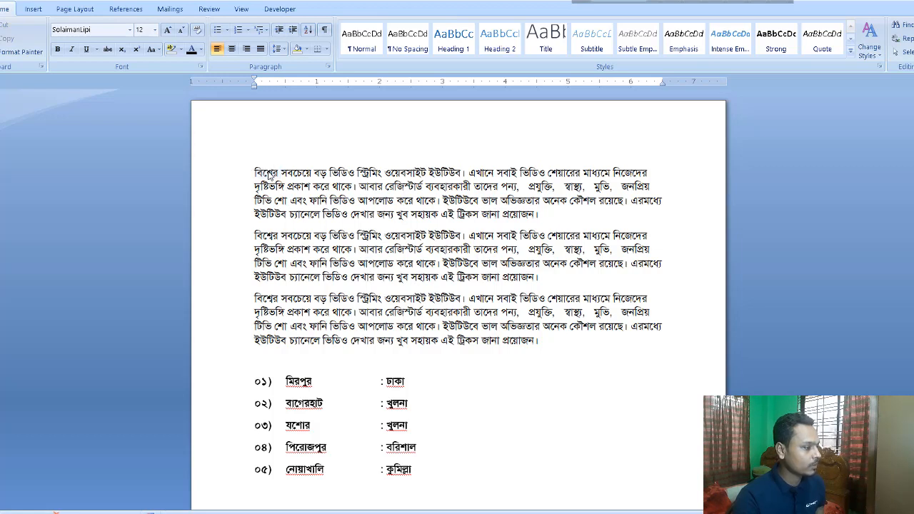
pyautogui.tripleClick(270, 176)
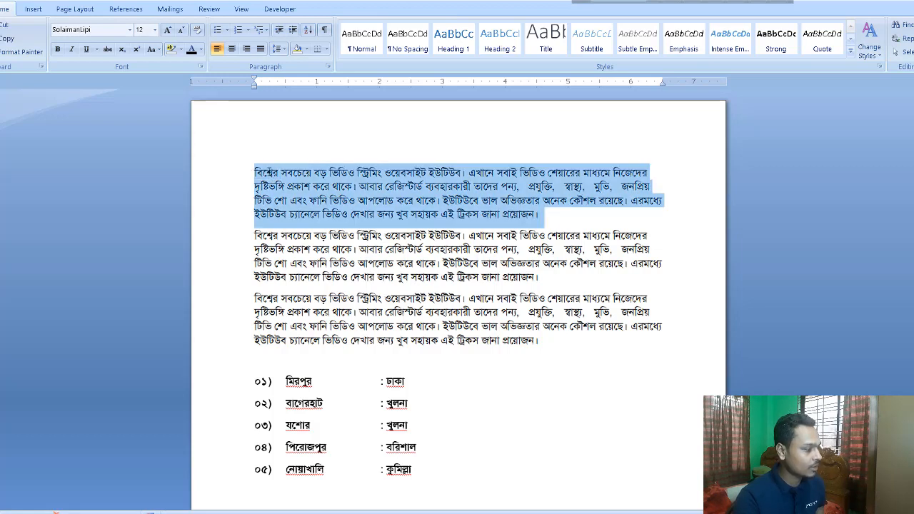
pyautogui.click(557, 221)
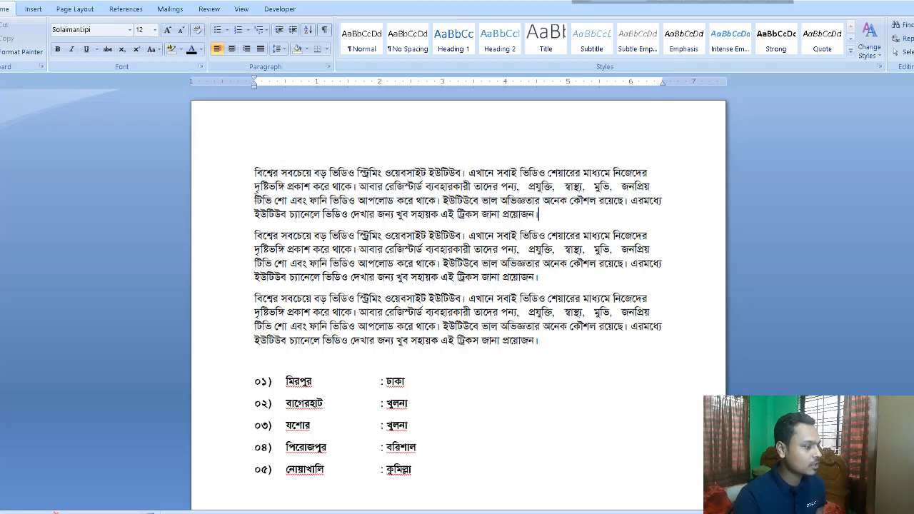
# Step: Select the first line of the first paragraph from start to end, and do the same in the second paragraph
pyautogui.click(256, 173)
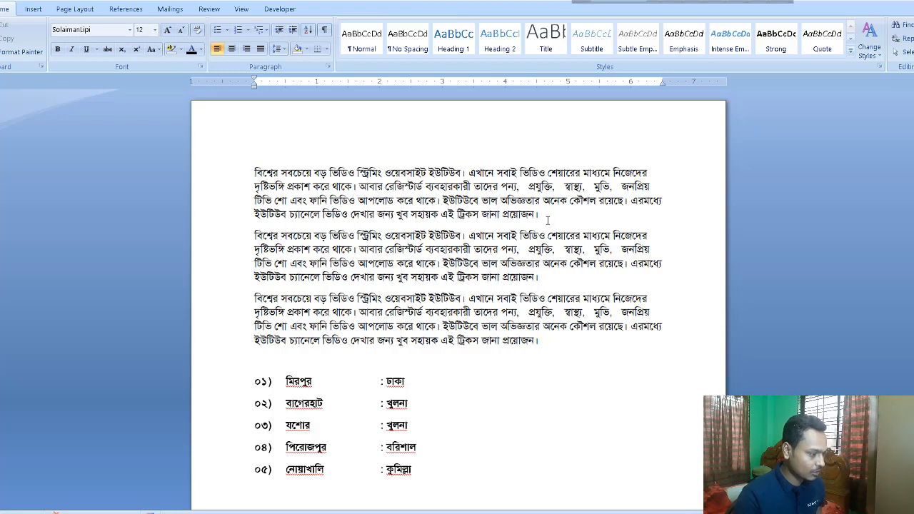
pyautogui.hotkey('shift', 'End')
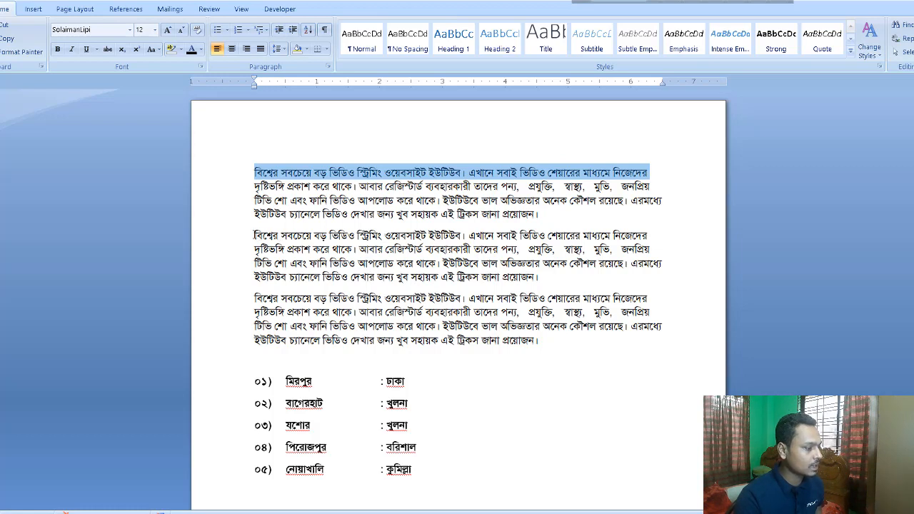
pyautogui.click(254, 235)
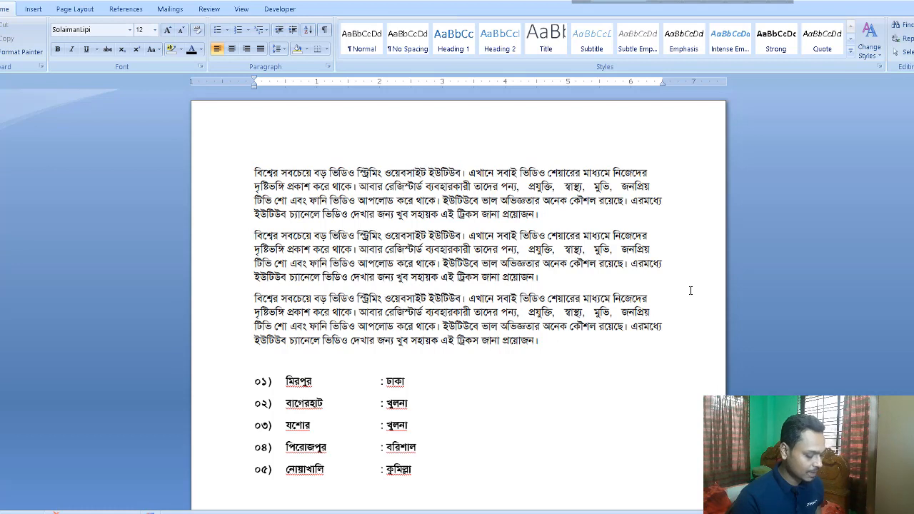
pyautogui.hotkey('shift', 'End')
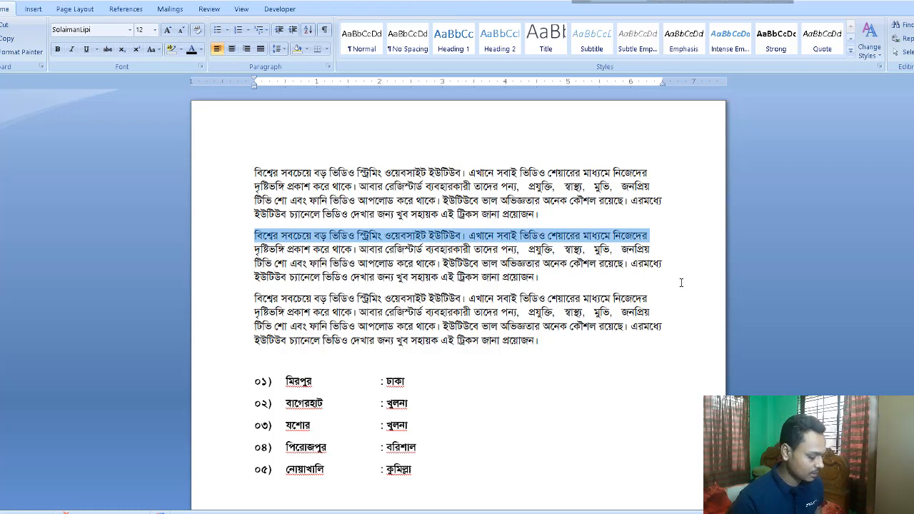
pyautogui.press('Left')
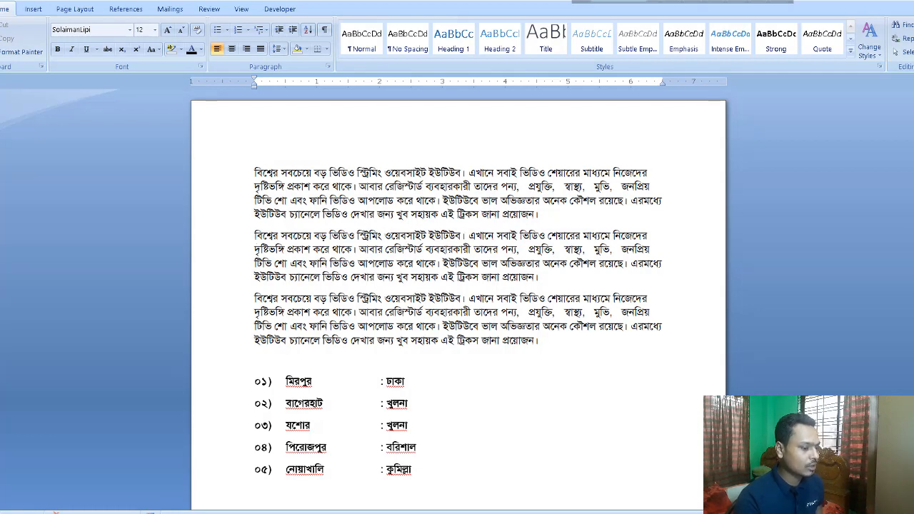
# Step: Try to select only the second column of the numbered list, from ঢাকা down to কুমিল্লা
pyautogui.scroll(-3, 457, 300)
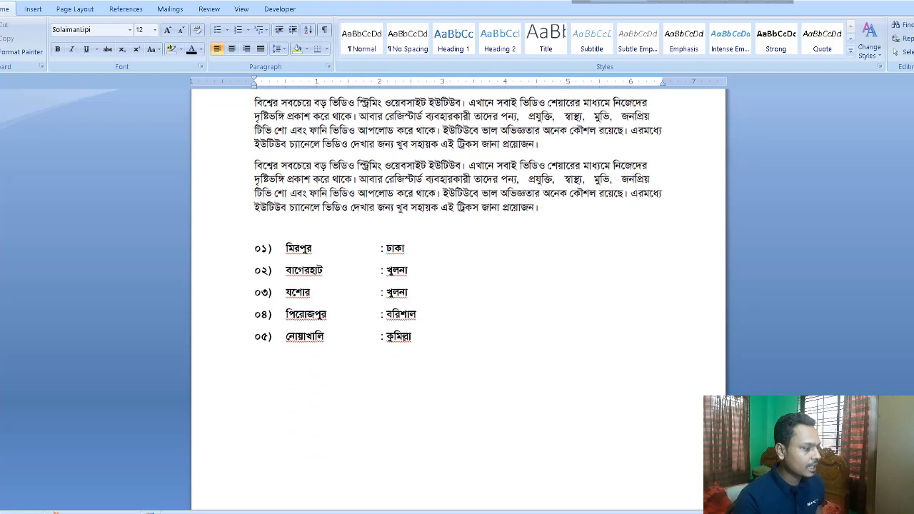
pyautogui.moveTo(441, 337); pyautogui.dragTo(272, 248)
pyautogui.click(438, 251)
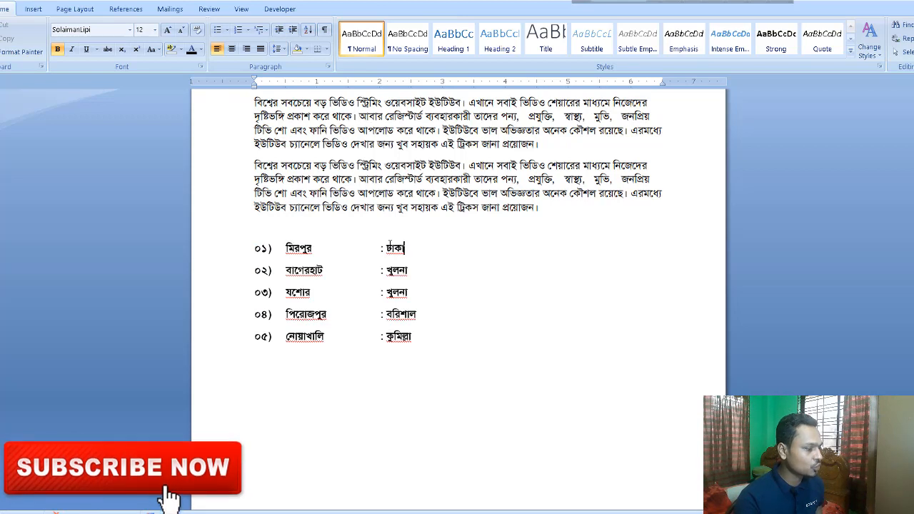
pyautogui.click(390, 246)
pyautogui.moveTo(386, 248); pyautogui.dragTo(419, 345)
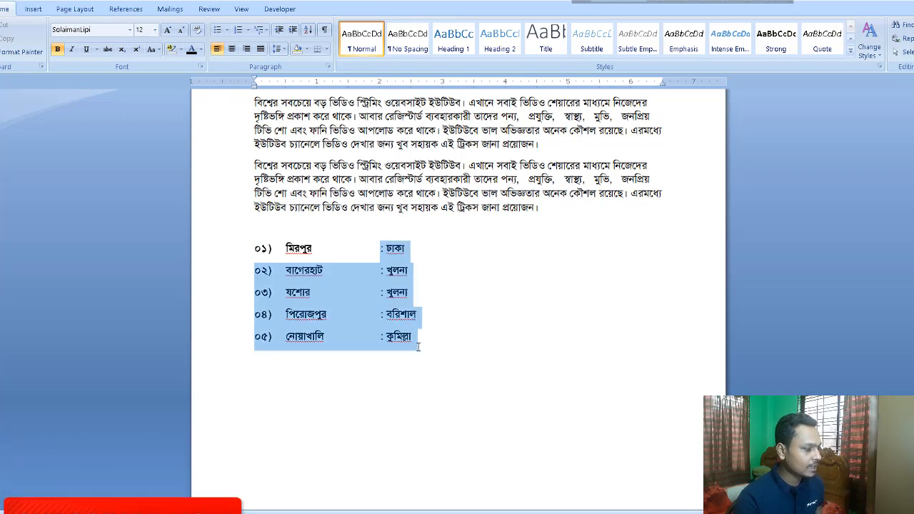
pyautogui.click(420, 270)
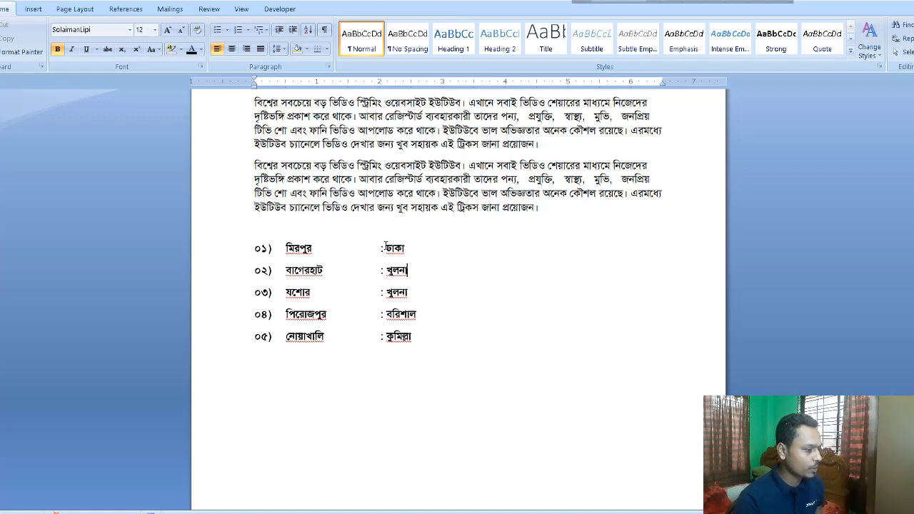
pyautogui.moveTo(386, 248); pyautogui.dragTo(409, 332)
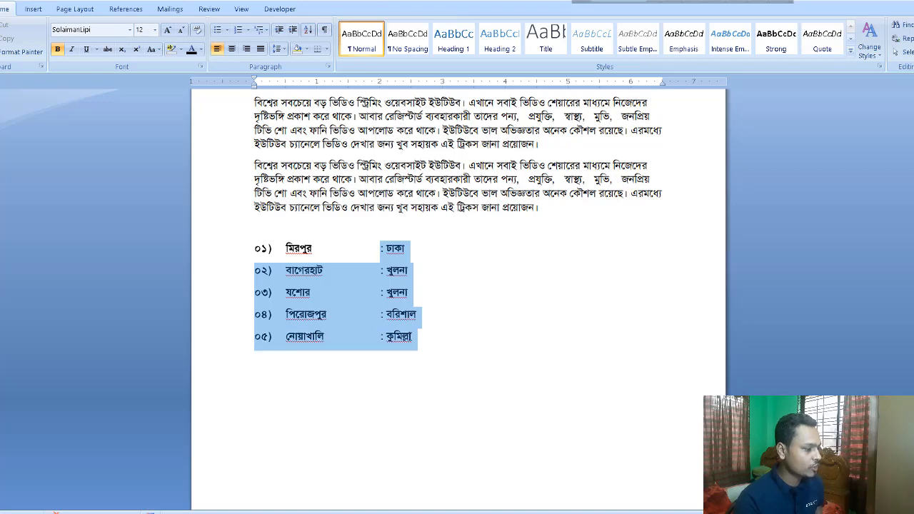
pyautogui.click(424, 271)
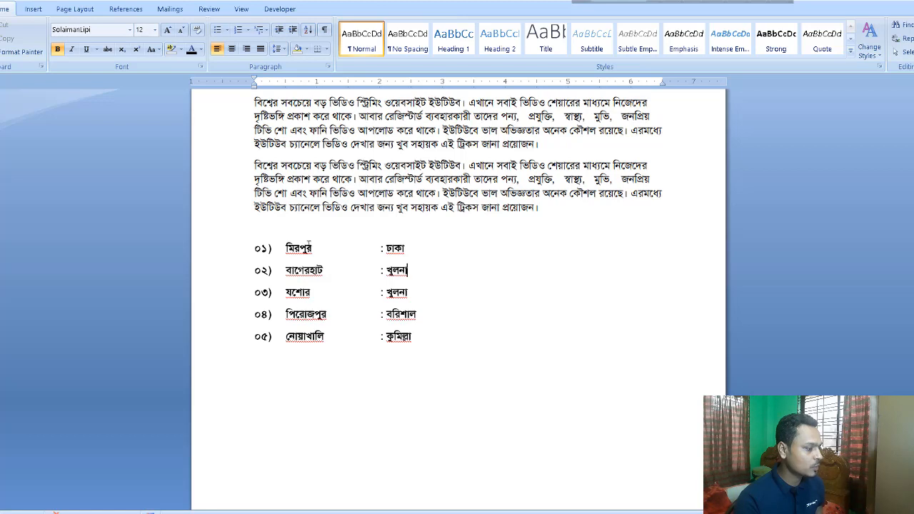
# Step: Try to select only the place names from মিরপুর to নোয়াখালি, and select the word বাগেরহাট and its full row
pyautogui.moveTo(302, 230); pyautogui.dragTo(336, 339)
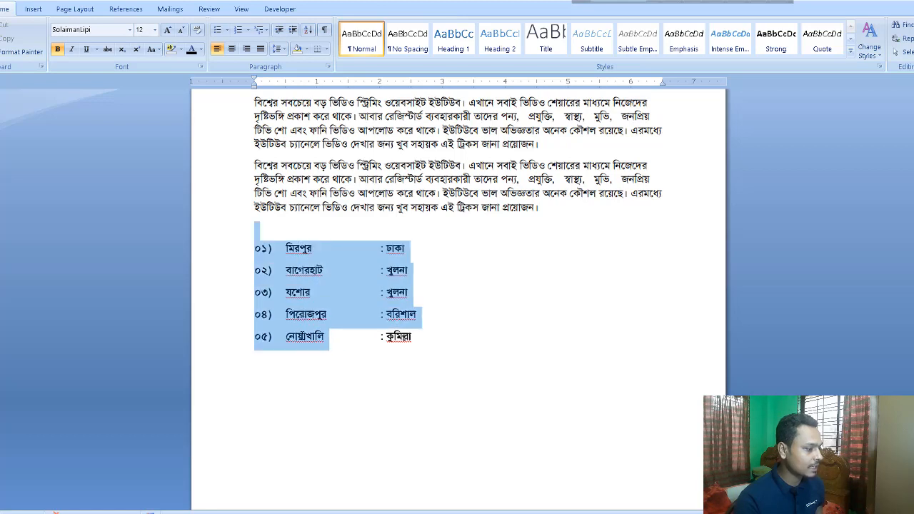
pyautogui.click(334, 348)
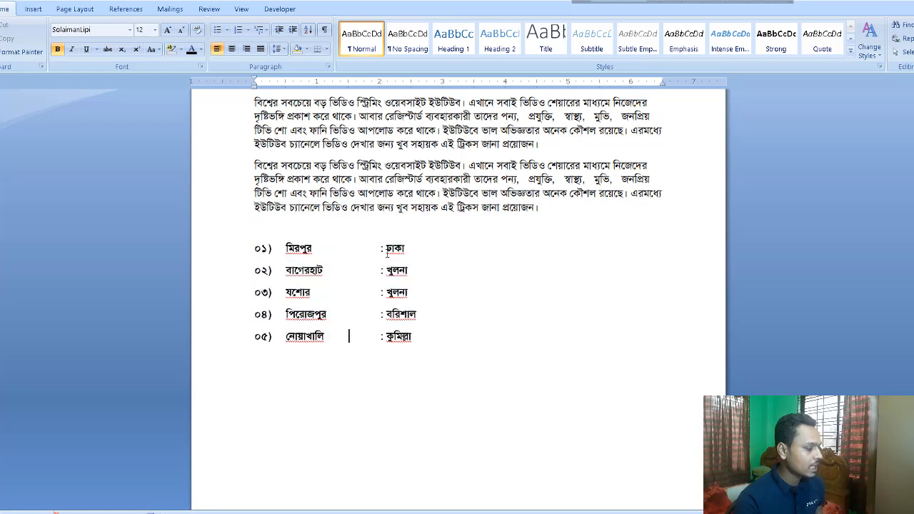
pyautogui.doubleClick(304, 270)
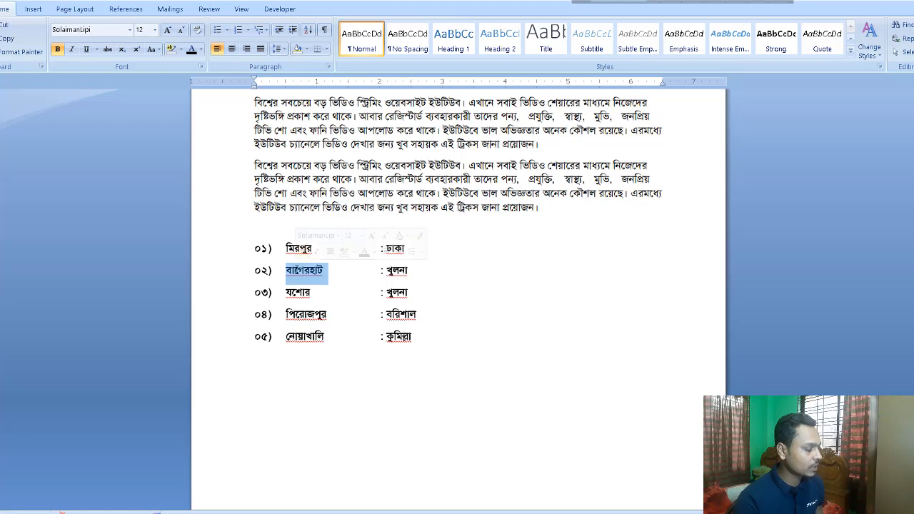
pyautogui.tripleClick(301, 276)
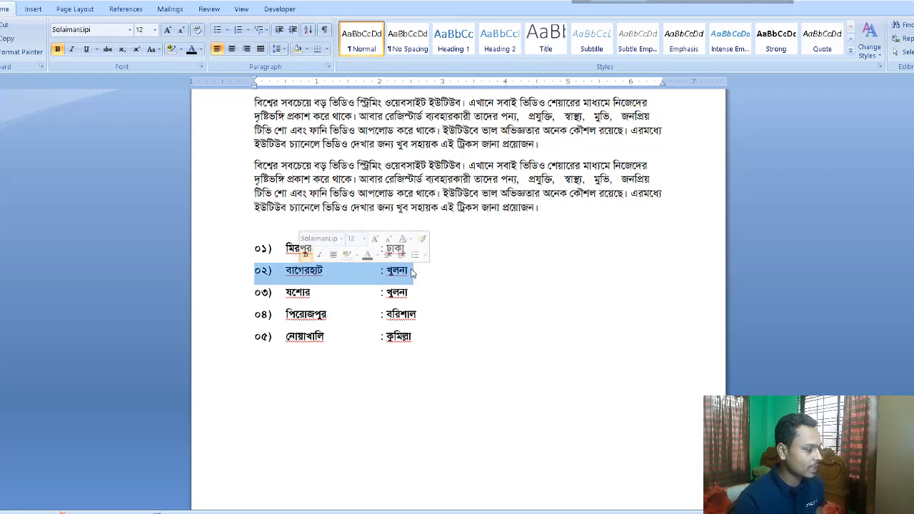
pyautogui.click(308, 278)
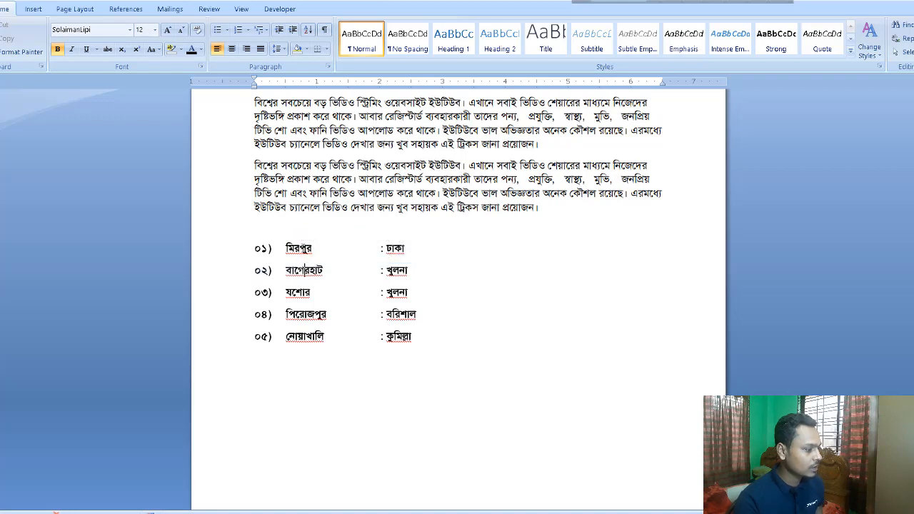
pyautogui.moveTo(288, 238); pyautogui.dragTo(329, 341)
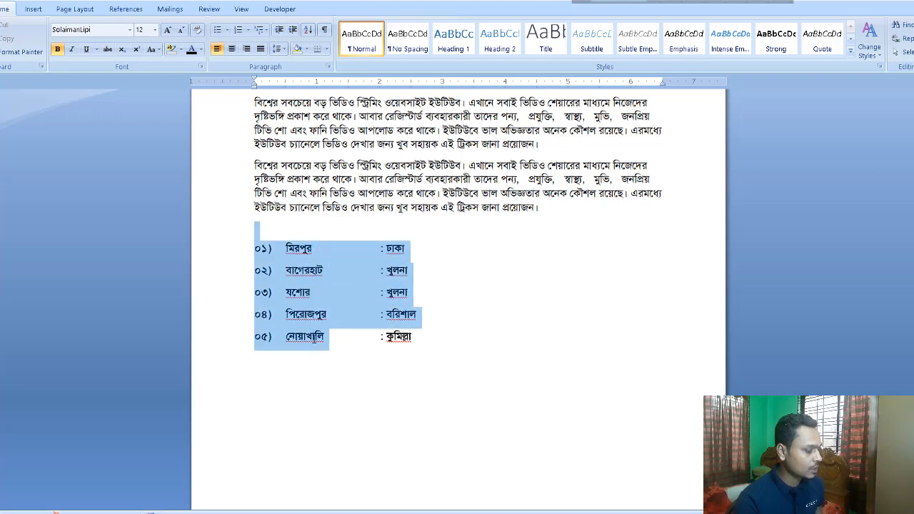
pyautogui.click(326, 249)
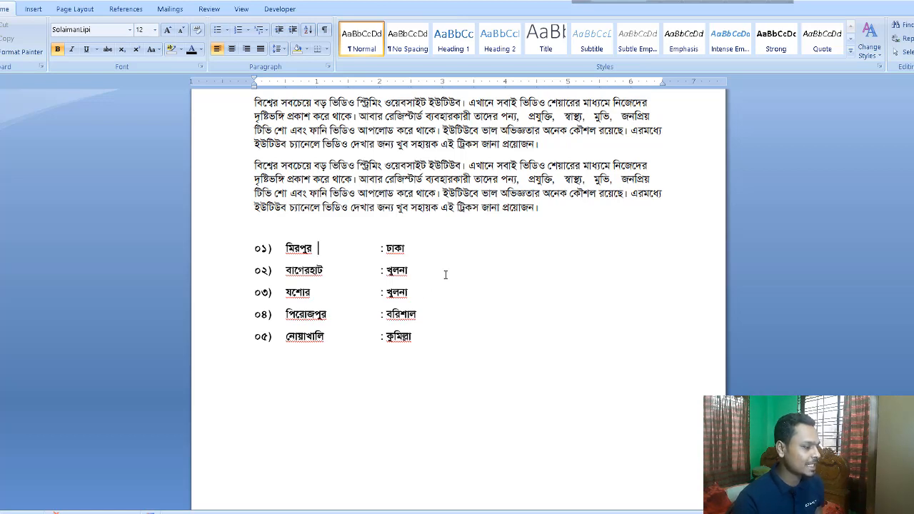
pyautogui.click(436, 280)
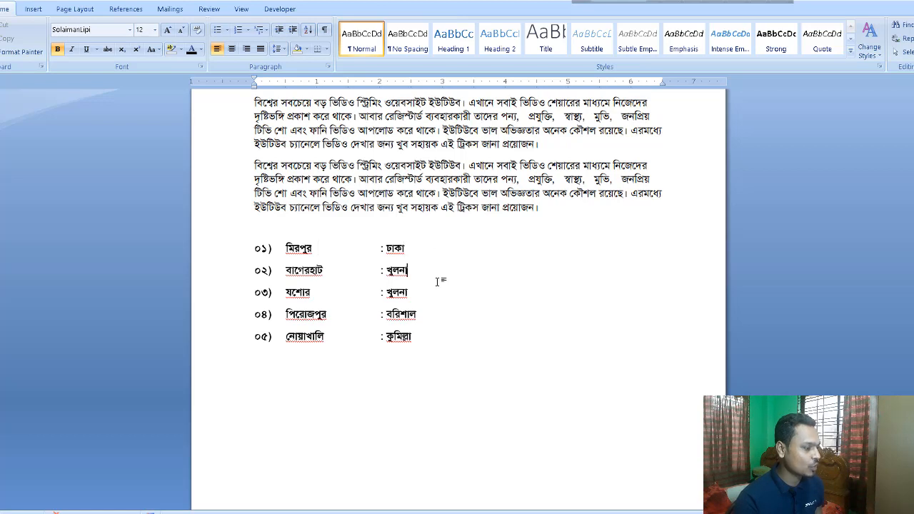
pyautogui.click(437, 291)
pyautogui.click(435, 323)
pyautogui.click(430, 250)
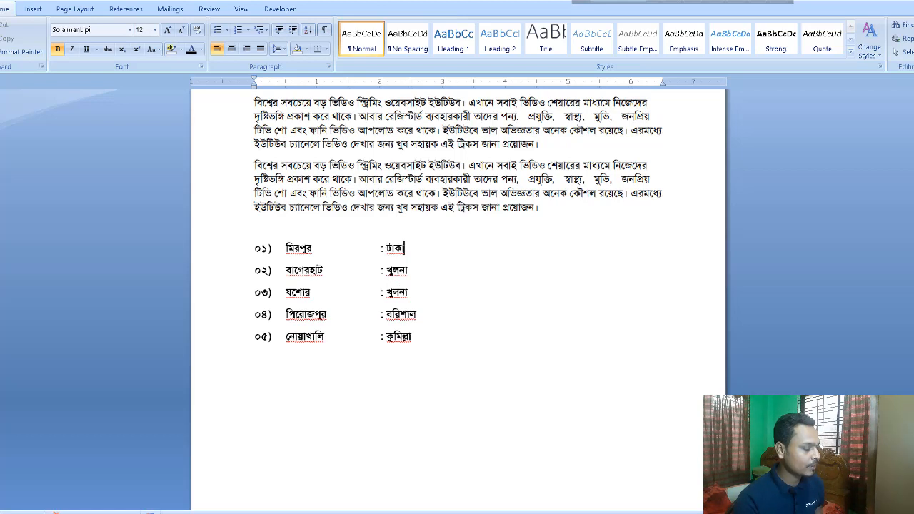
# Step: Copy only the vertical block of names from ঢাকা to কুমিল্লা, leaving out the numbers, place names and colons
pyautogui.click(391, 250)
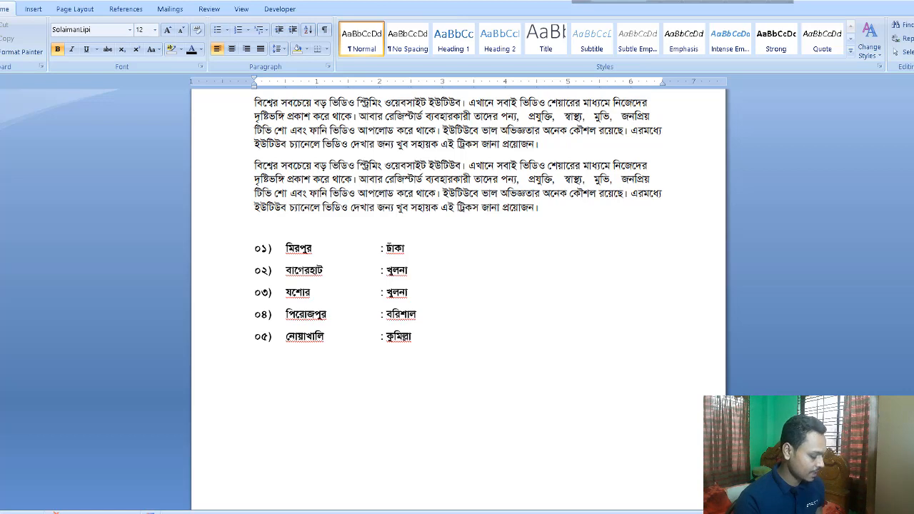
pyautogui.press('alt')
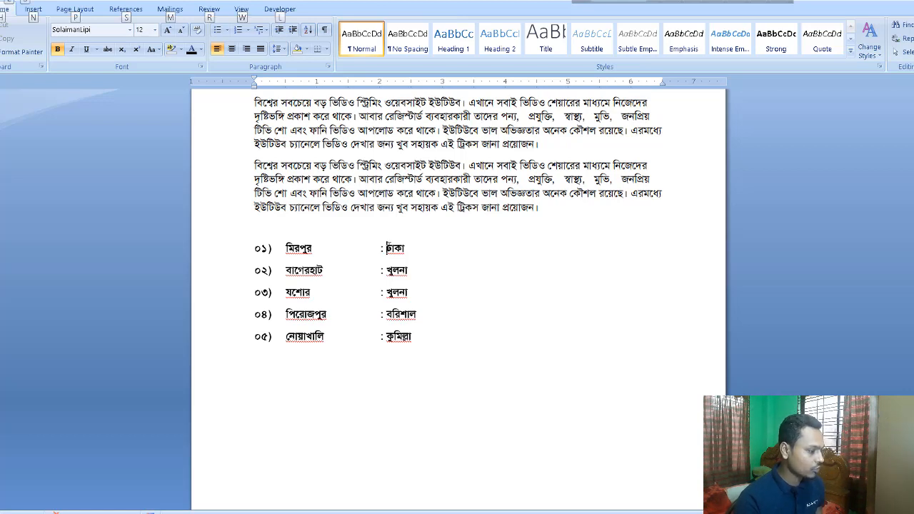
pyautogui.press('alt')
pyautogui.moveTo(390, 249); pyautogui.dragTo(415, 335)
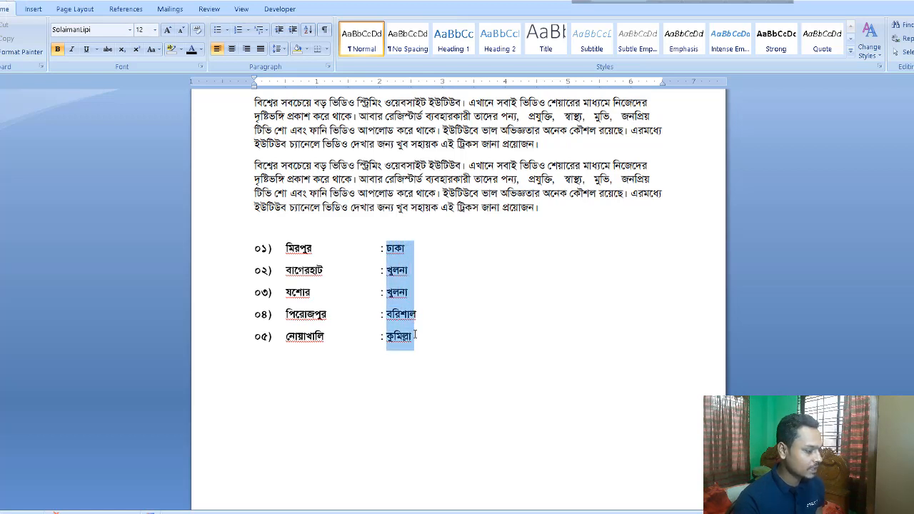
pyautogui.moveTo(415, 335); pyautogui.dragTo(420, 345)
pyautogui.hotkey('ctrl', 'c')
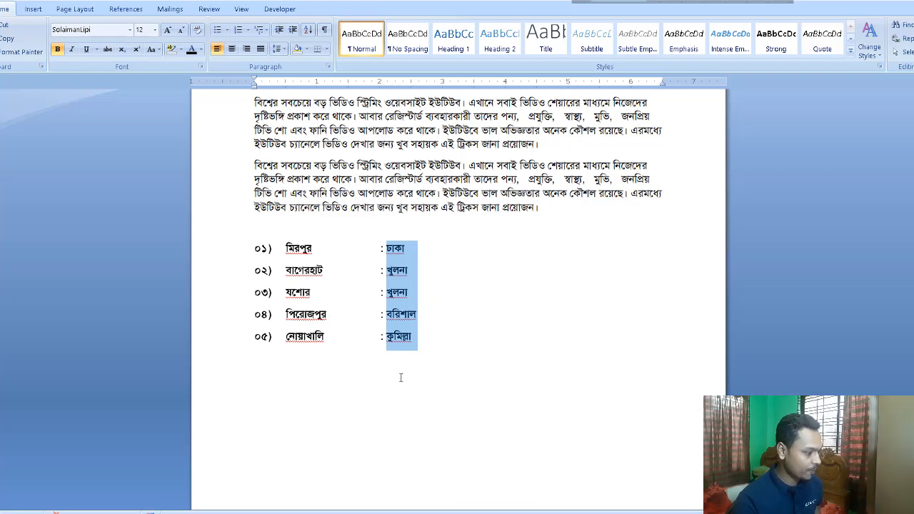
# Step: Paste the copied column of names on the empty line below the numbered list
pyautogui.click(323, 388)
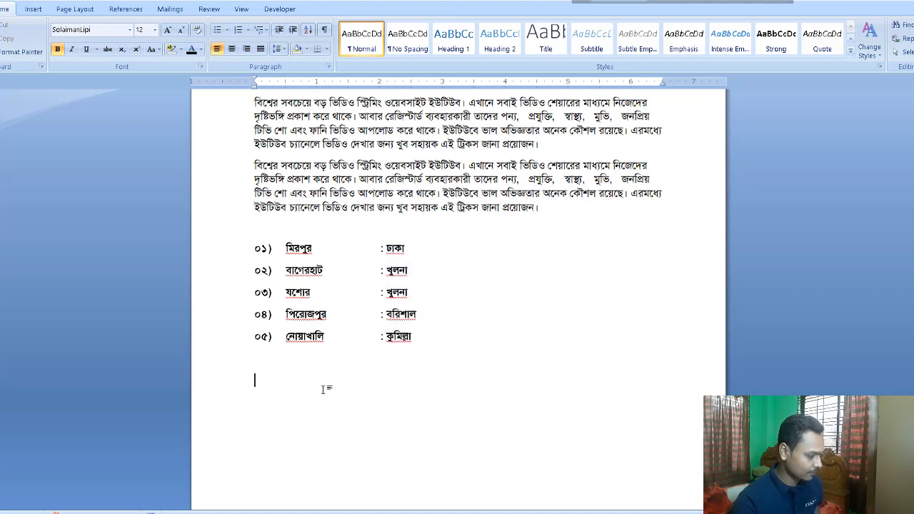
pyautogui.hotkey('ctrl', 'v')
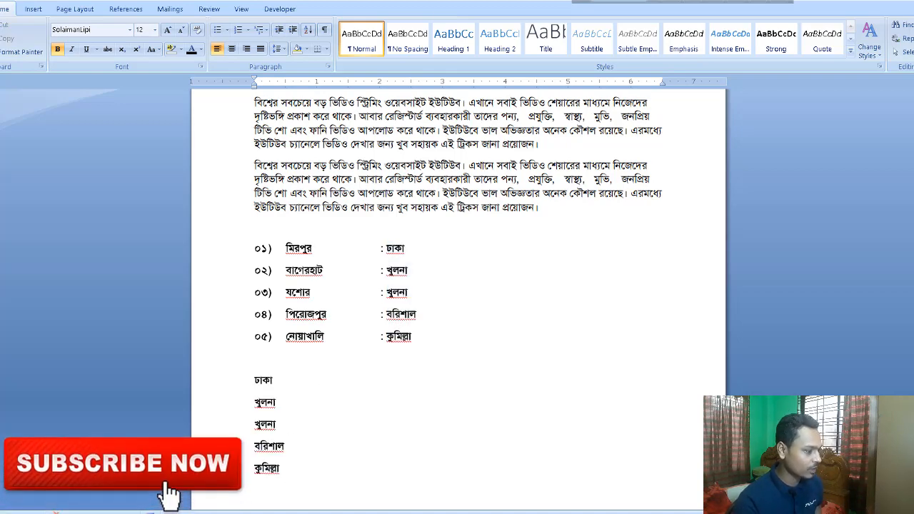
pyautogui.scroll(-2, 386, 175)
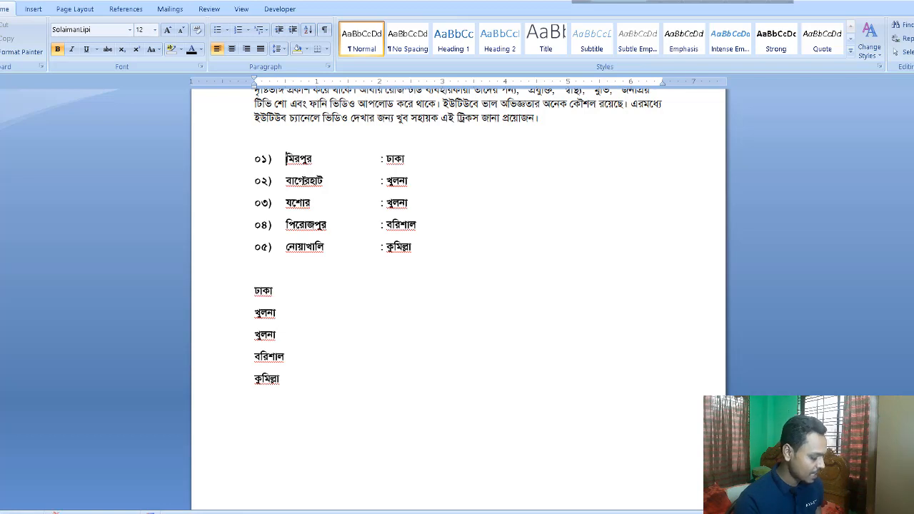
# Step: Copy only the vertical block of place names from মিরপুর to নোয়াখালি in the numbered list
pyautogui.press('alt')
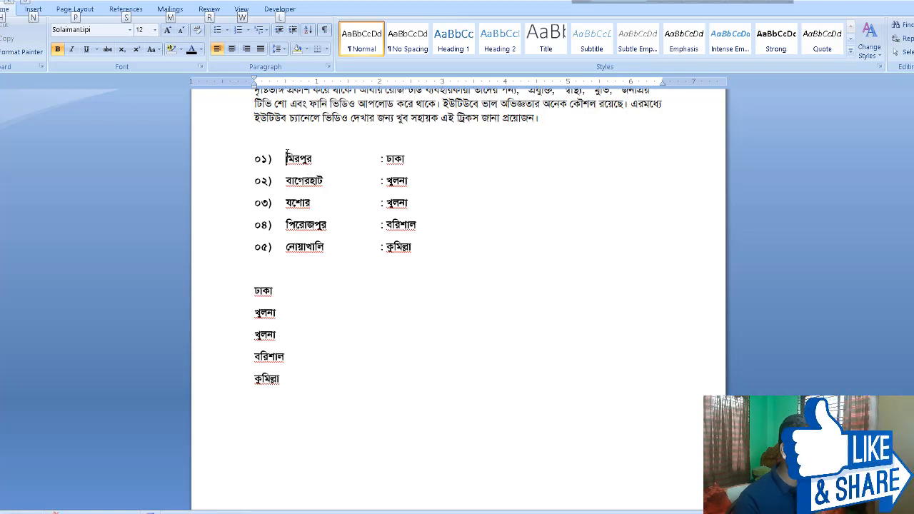
pyautogui.moveTo(286, 154); pyautogui.dragTo(331, 252)
pyautogui.hotkey('ctrl', 'c')
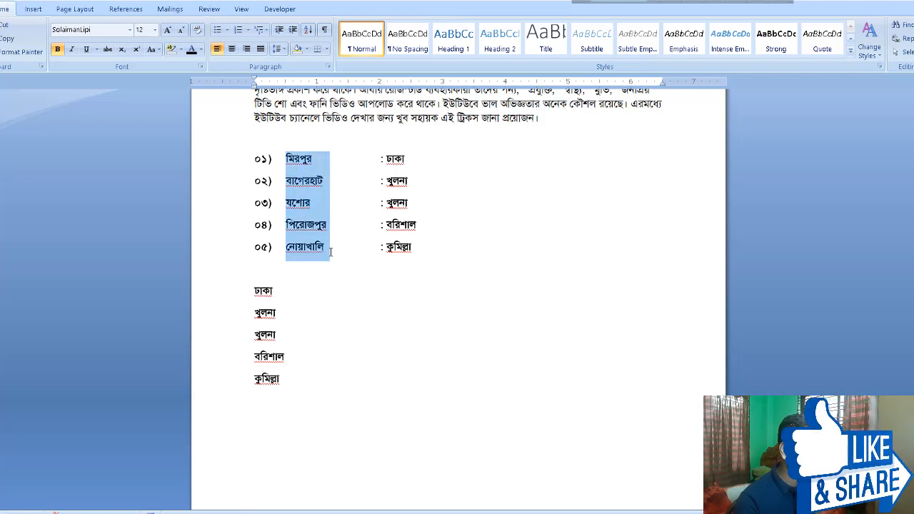
# Step: Paste the copied place names on the empty line below কুমিল্লা
pyautogui.click(270, 414)
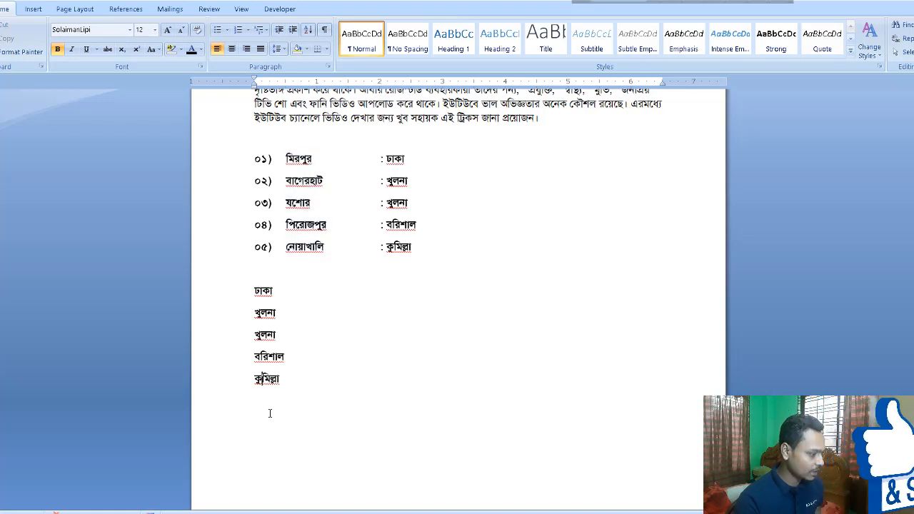
pyautogui.click(286, 403)
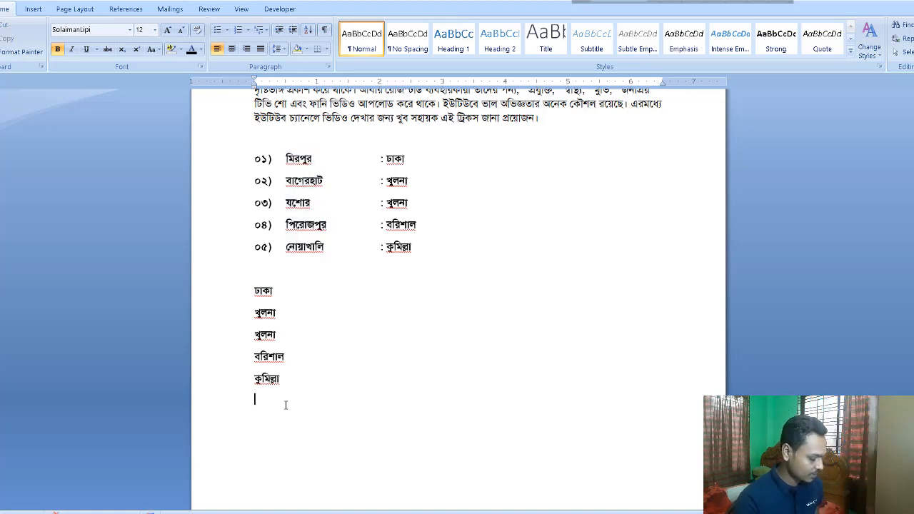
pyautogui.hotkey('ctrl', 'v')
pyautogui.scroll(-1, 285, 405)
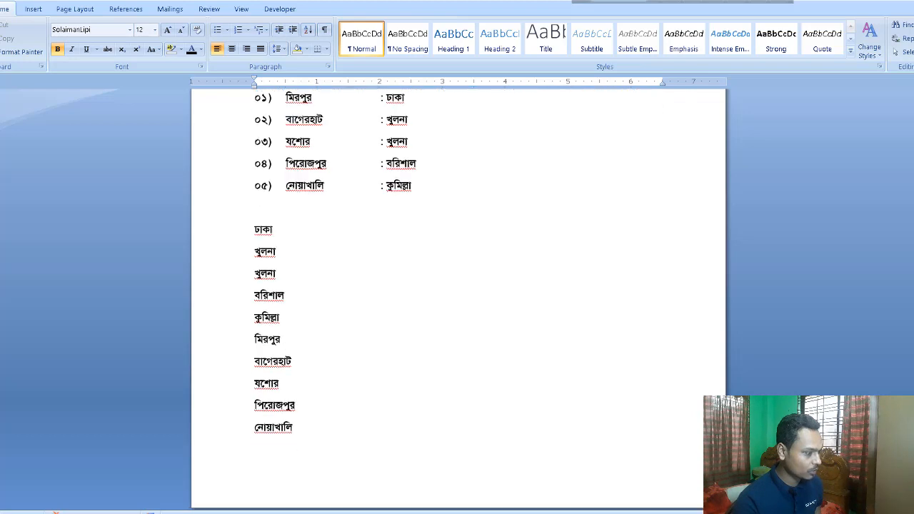
pyautogui.scroll(1, 286, 405)
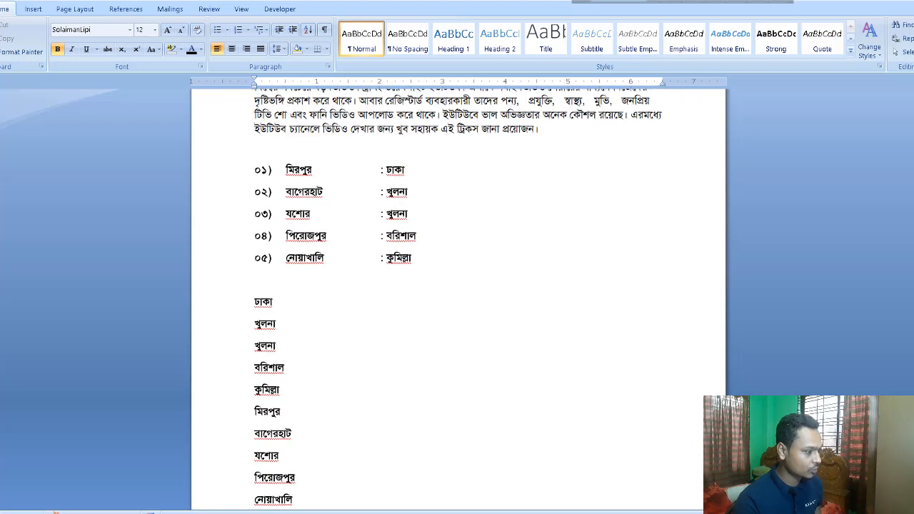
# Step: Select the vertical block covering the numbers, place names and colons of all five list rows, then clear the selection
pyautogui.moveTo(256, 169); pyautogui.dragTo(328, 260)
pyautogui.click(331, 172)
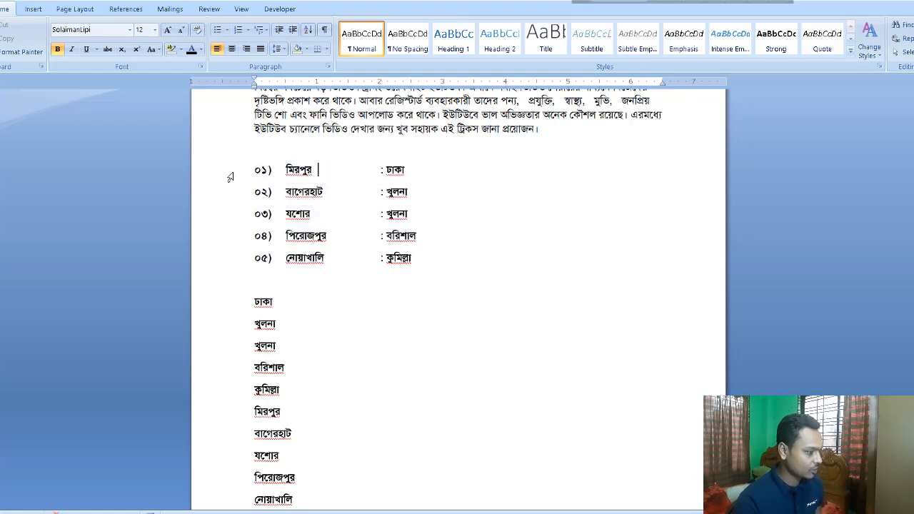
pyautogui.click(254, 170)
pyautogui.moveTo(254, 169); pyautogui.dragTo(385, 263)
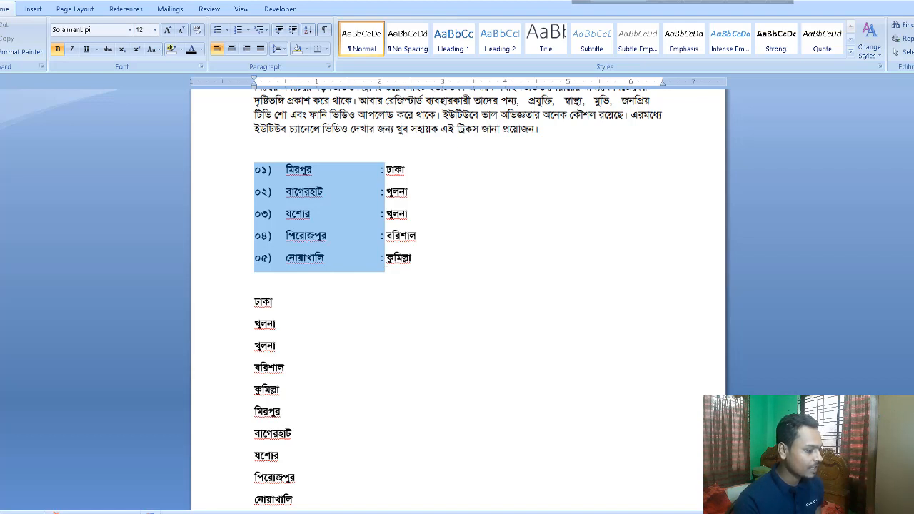
pyautogui.click(433, 260)
# Step: Delete the pasted place names from মিরপুর to নোয়াখালি below কুমিল্লা
pyautogui.scroll(5, 457, 286)
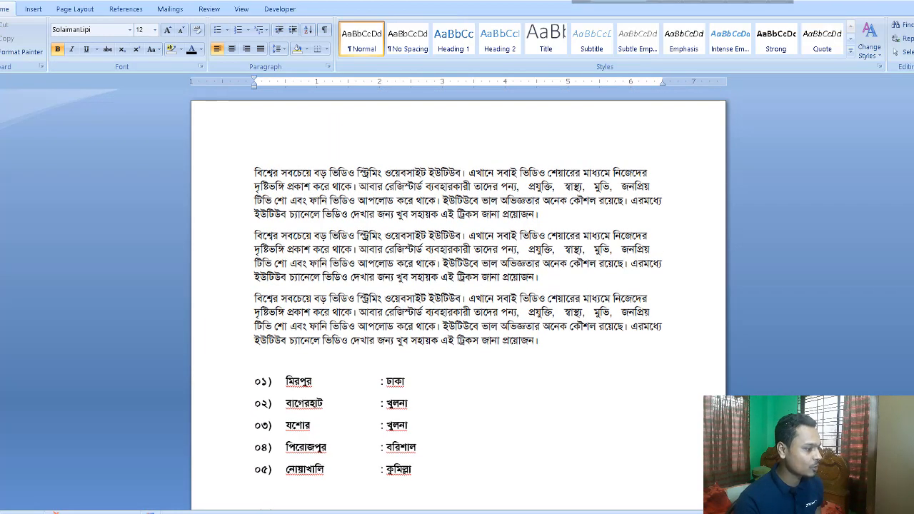
pyautogui.scroll(-5, 457, 297)
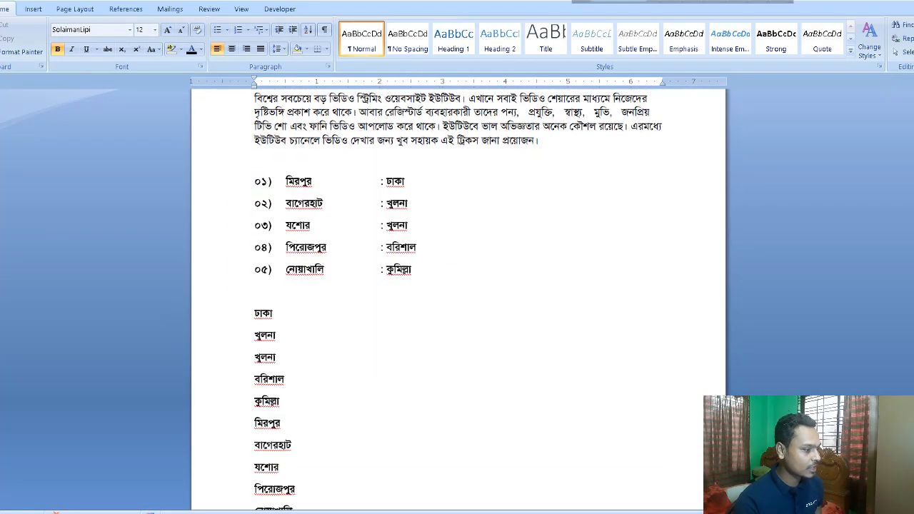
pyautogui.scroll(-2, 681, 347)
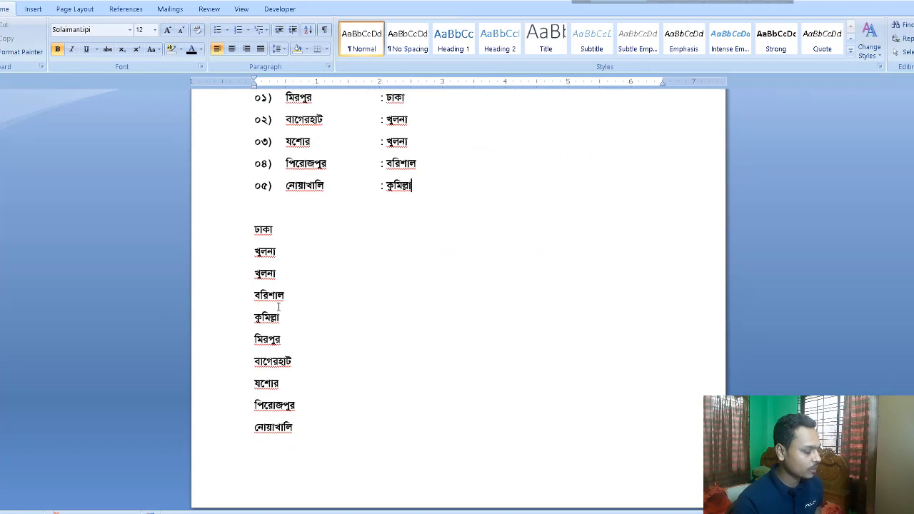
pyautogui.click(315, 428)
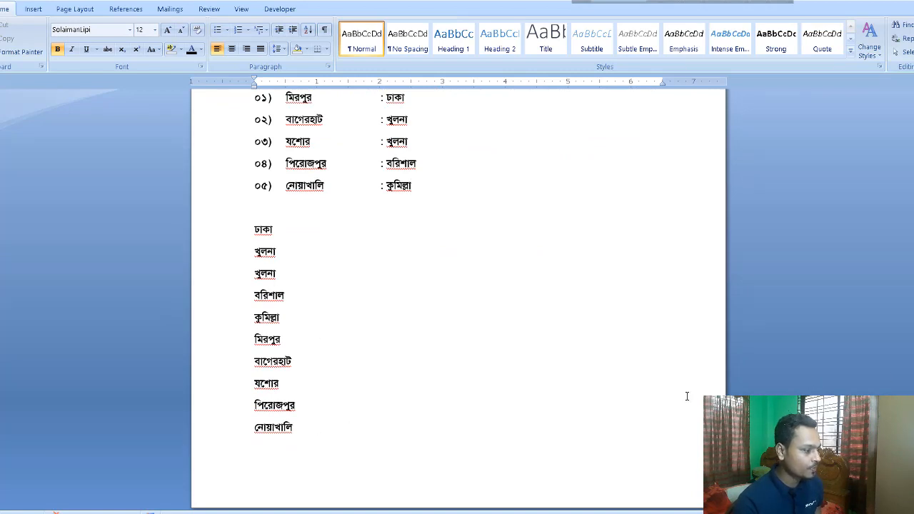
pyautogui.press('Return')
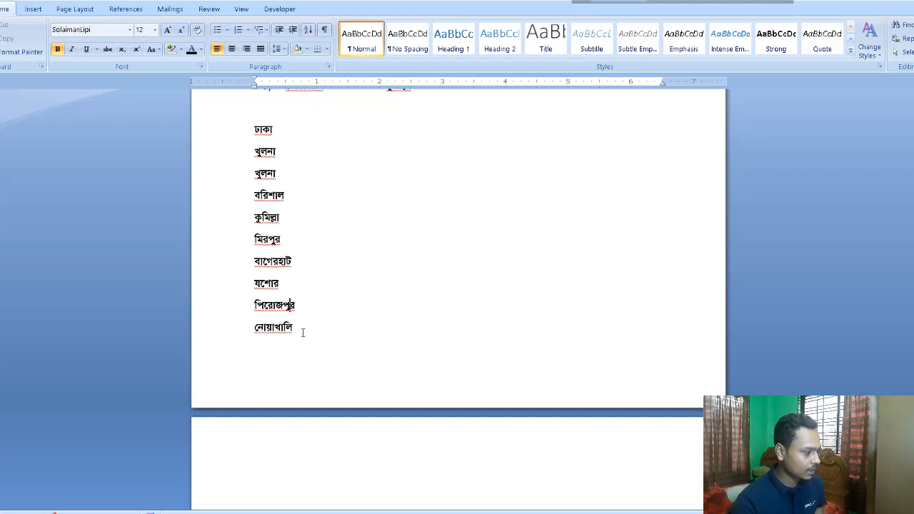
pyautogui.moveTo(302, 333); pyautogui.dragTo(251, 235)
pyautogui.press('Delete')
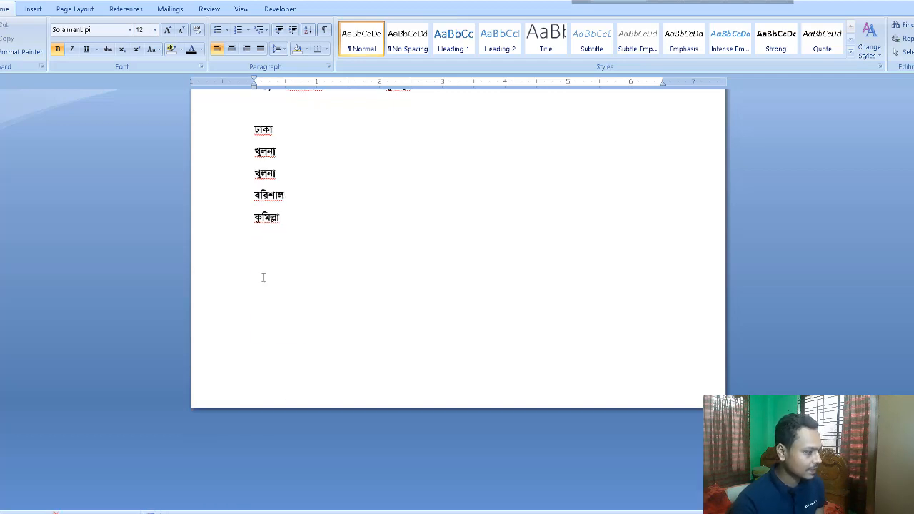
# Step: Select four separate words together: শেয়ারের in the first paragraph, ইউটিউব। and আপলোড in the second, and ওয়েবসাইট in the third
pyautogui.scroll(8, 458, 250)
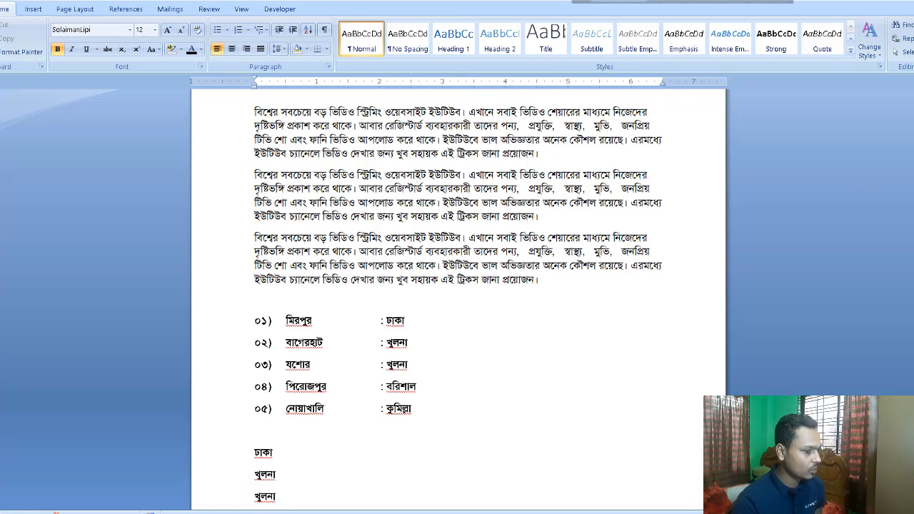
pyautogui.scroll(-5, 402, 404)
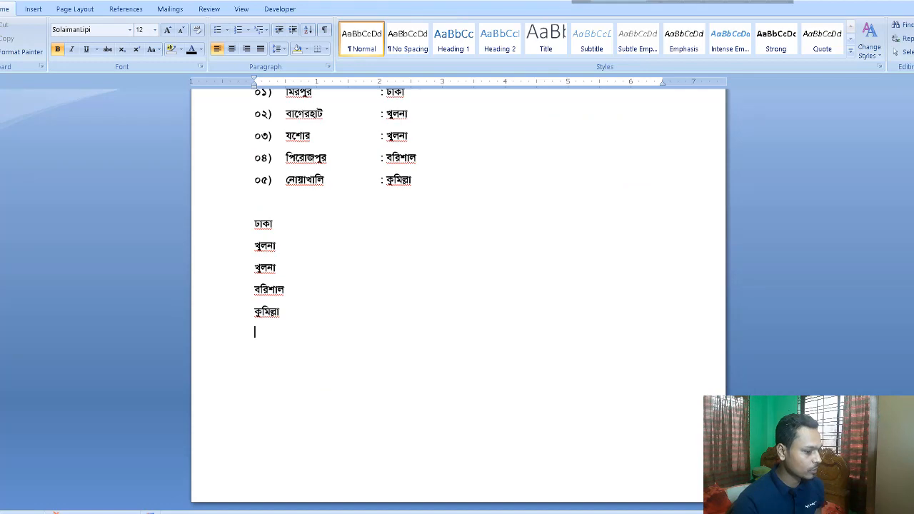
pyautogui.scroll(6, 457, 285)
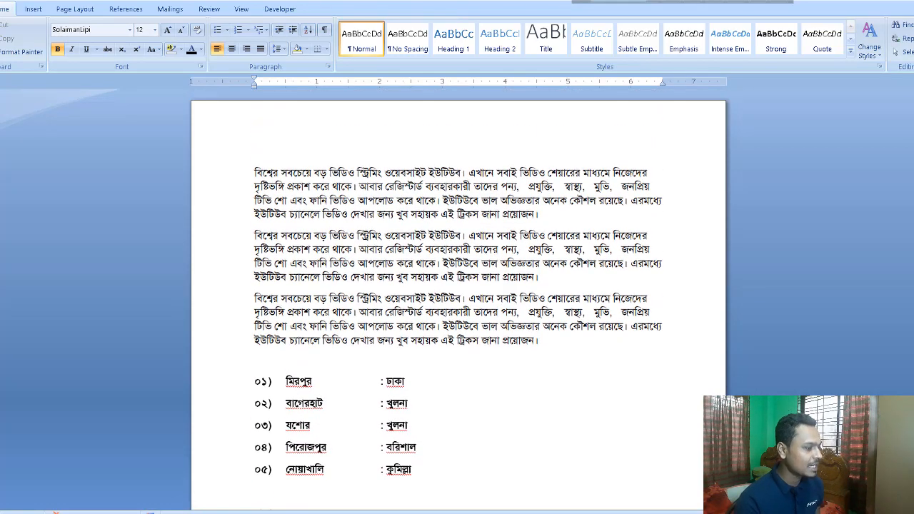
pyautogui.scroll(-1, 457, 300)
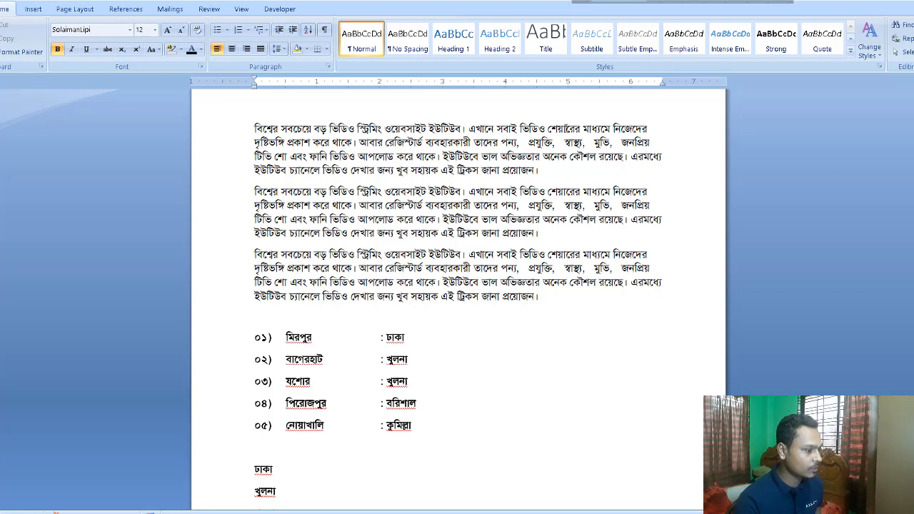
pyautogui.doubleClick(566, 130)
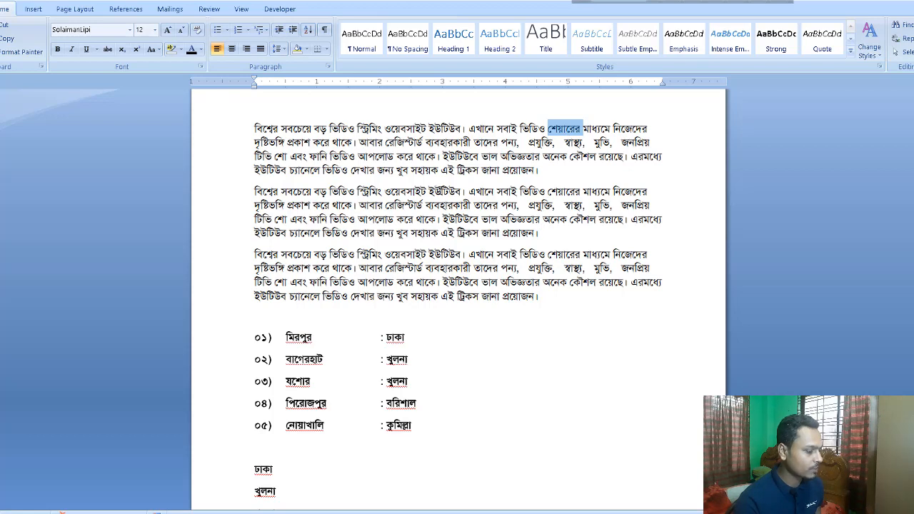
pyautogui.keyDown('ctrl'); pyautogui.doubleClick(441, 192); pyautogui.keyUp('ctrl')
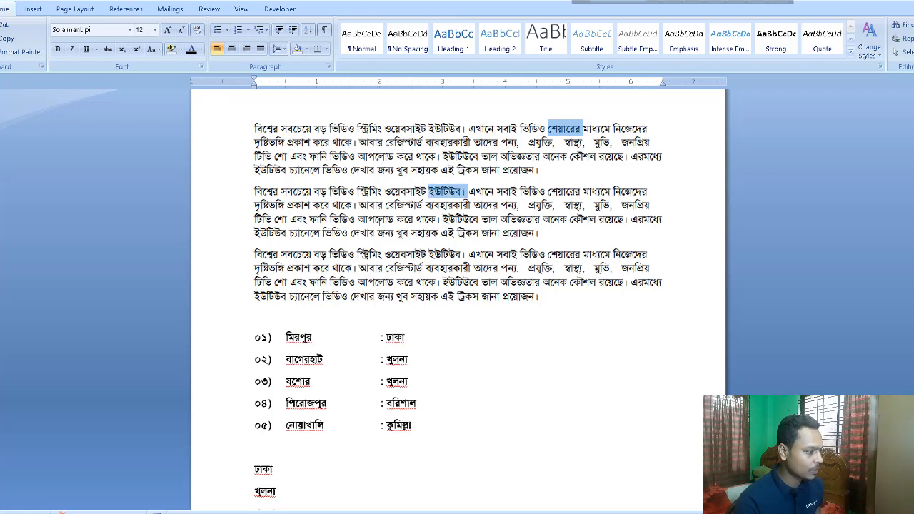
pyautogui.keyDown('ctrl'); pyautogui.doubleClick(377, 220); pyautogui.keyUp('ctrl')
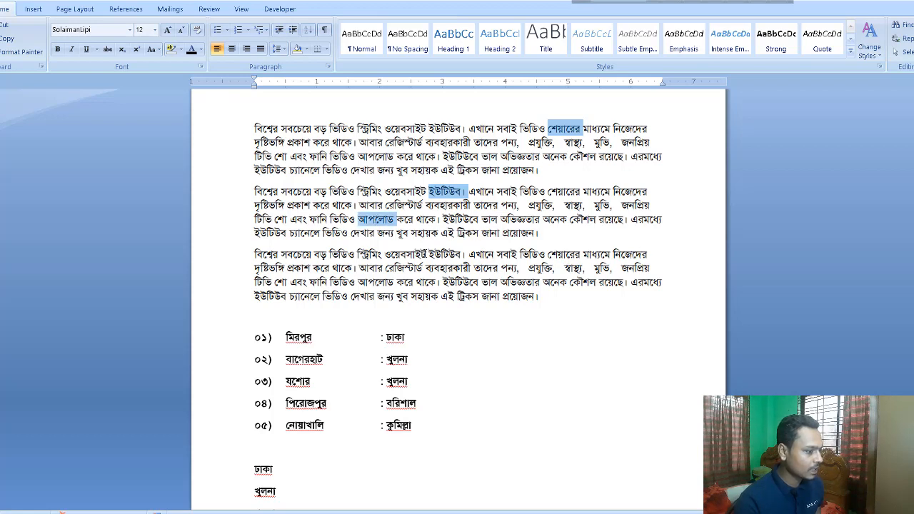
pyautogui.keyDown('ctrl'); pyautogui.doubleClick(408, 254); pyautogui.keyUp('ctrl')
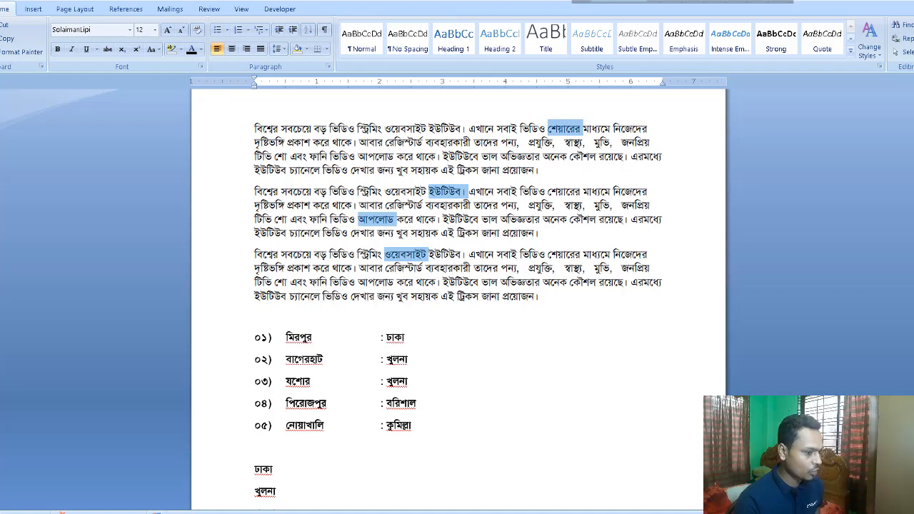
# Step: Copy the selected words শেয়ারের, ইউটিউব।, আপলোড and ওয়েবসাইট onto the empty line below কুমিল্লা
pyautogui.scroll(-5, 275, 336)
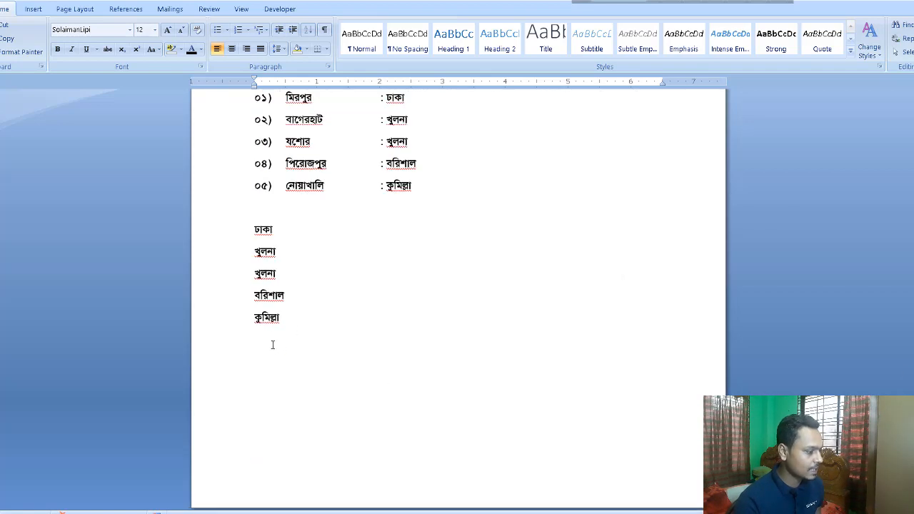
pyautogui.click(272, 345)
pyautogui.write('শেয়ারের ইউটিউব। আপলোড ওয়েবসাইট')
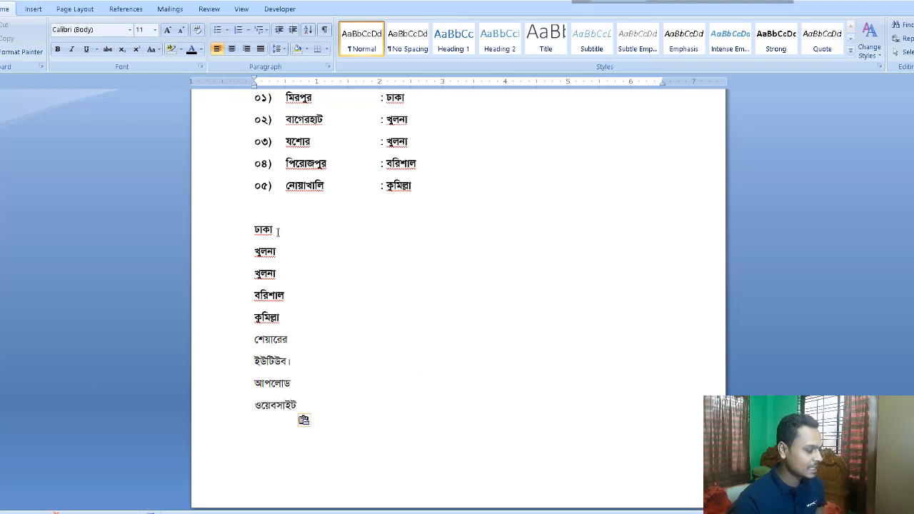
pyautogui.click(302, 403)
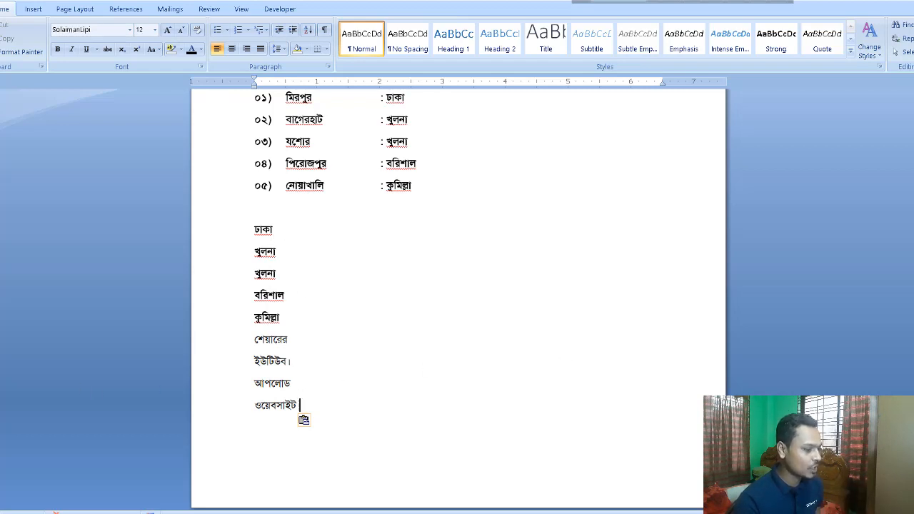
pyautogui.scroll(5, 584, 410)
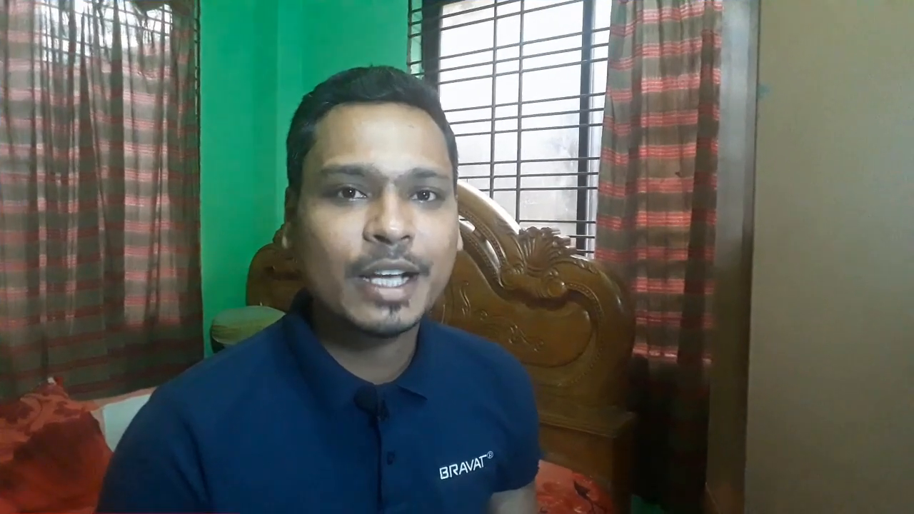